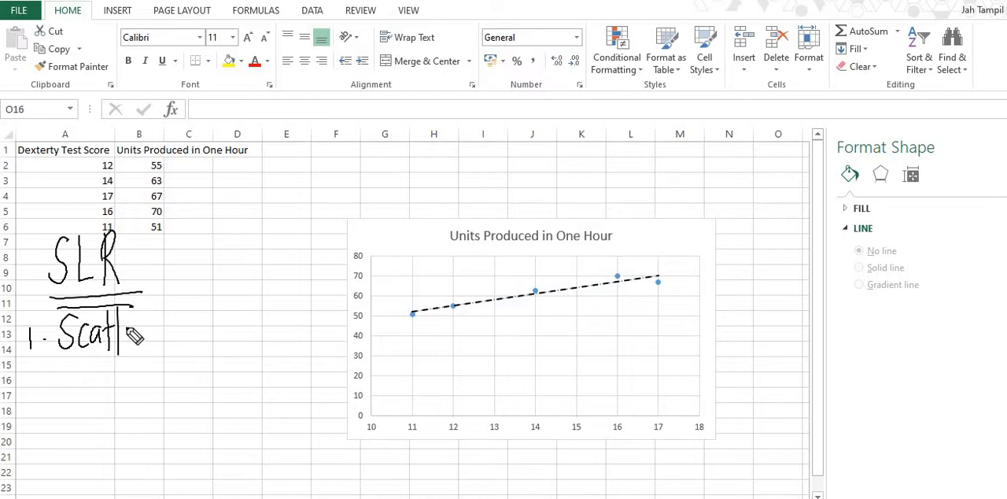
- Finish handwriting "Scatterplot" as item 1 of the SLR list and add "2. Regression Line" beneath it
drag(143, 325, 170, 335)
drag(167, 300, 166, 347)
mouse_move(181, 321)
mouse_down()
mouse_move(177, 330)
mouse_move(203, 318)
mouse_up()
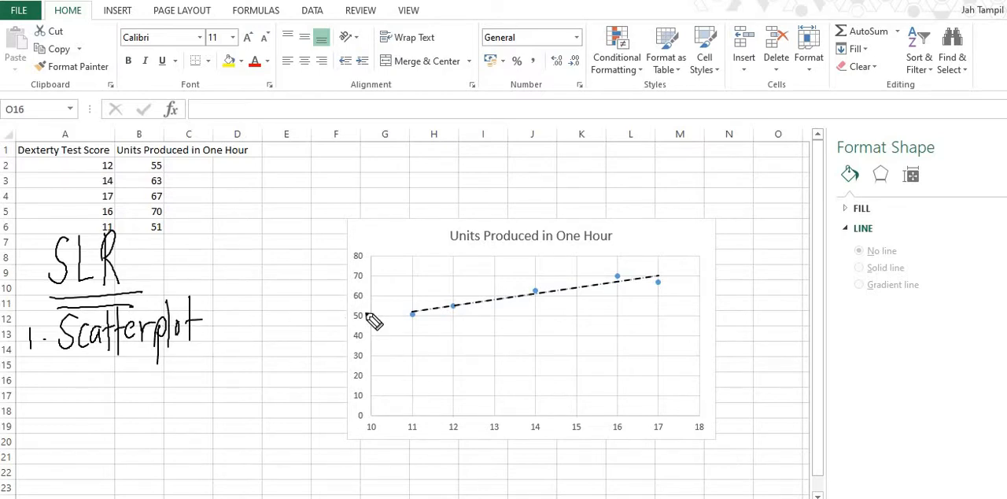
drag(28, 367, 39, 383)
click(50, 378)
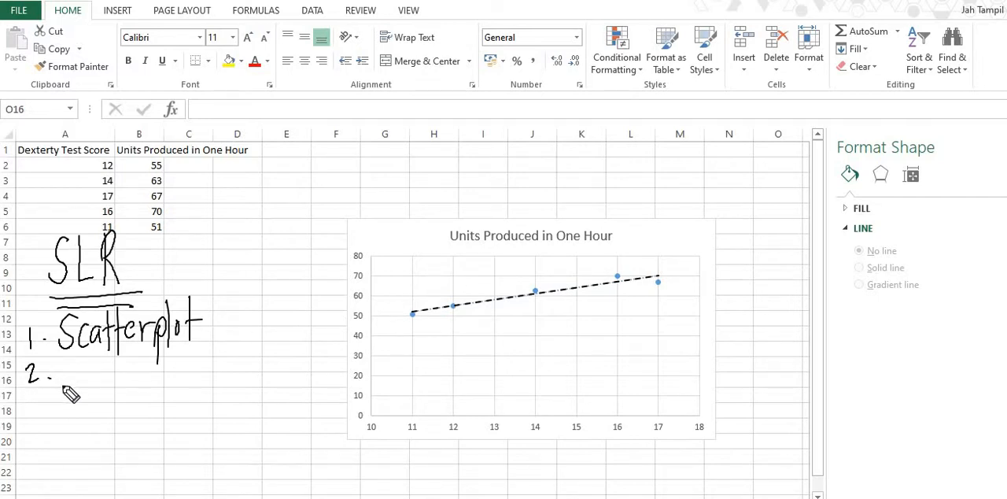
mouse_move(63, 353)
mouse_down()
mouse_move(63, 391)
mouse_move(111, 390)
mouse_move(88, 411)
mouse_up()
drag(120, 376, 220, 368)
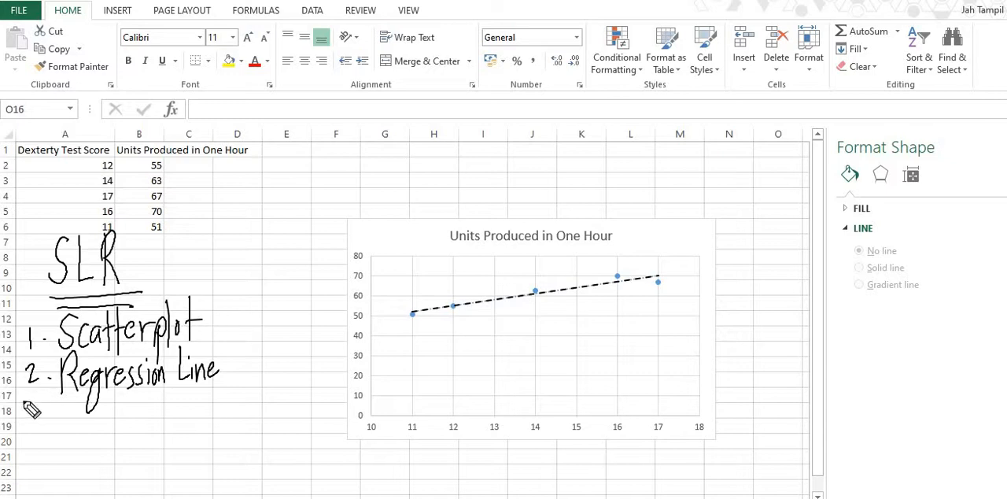
- Handwrite "3. Regression Equation" as the third item of the SLR list
drag(30, 408, 30, 431)
click(53, 426)
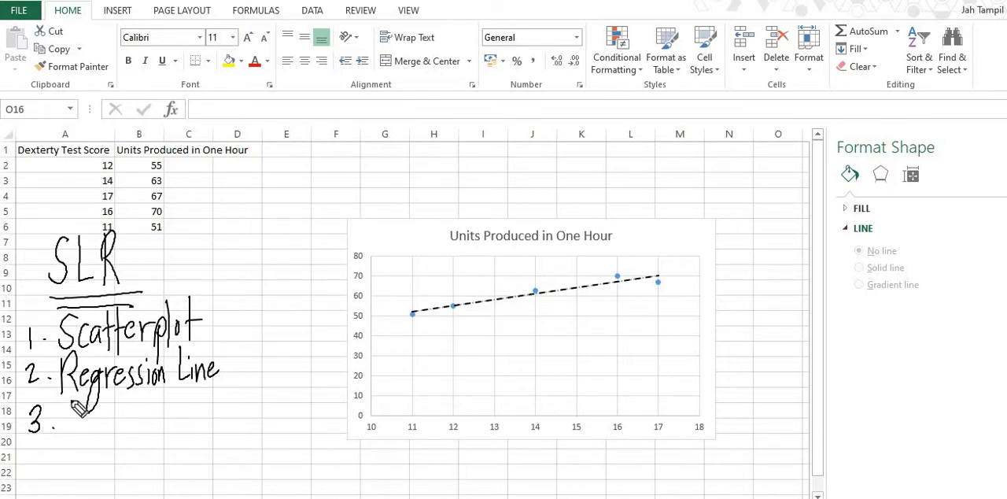
mouse_move(71, 393)
mouse_down()
mouse_move(104, 425)
mouse_move(195, 410)
mouse_move(205, 435)
mouse_up()
mouse_move(210, 398)
mouse_down()
mouse_move(233, 406)
mouse_move(241, 389)
mouse_move(236, 410)
mouse_up()
drag(226, 391, 262, 380)
- Handwrite the regression equation ŷ = β̂₀ + β̂₁x above the chart
click(289, 163)
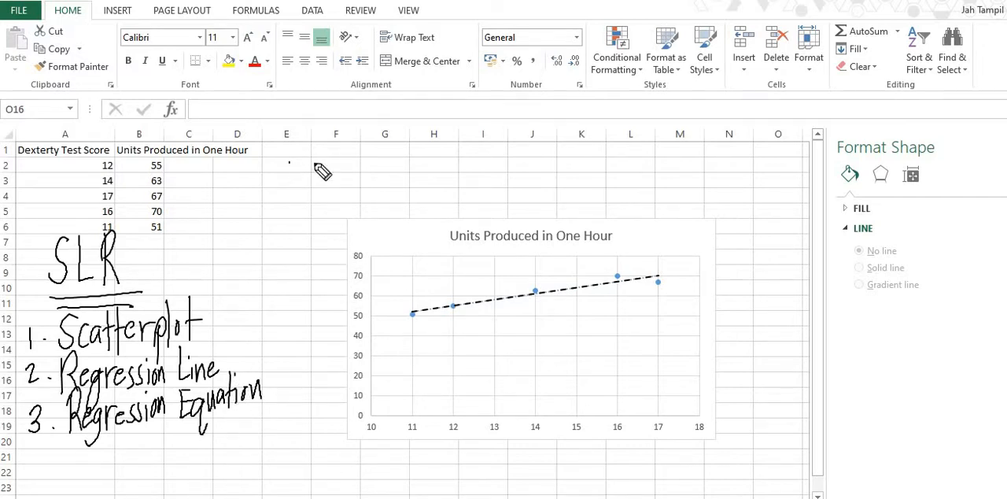
mouse_move(314, 163)
mouse_down()
mouse_move(307, 142)
mouse_move(339, 158)
mouse_up()
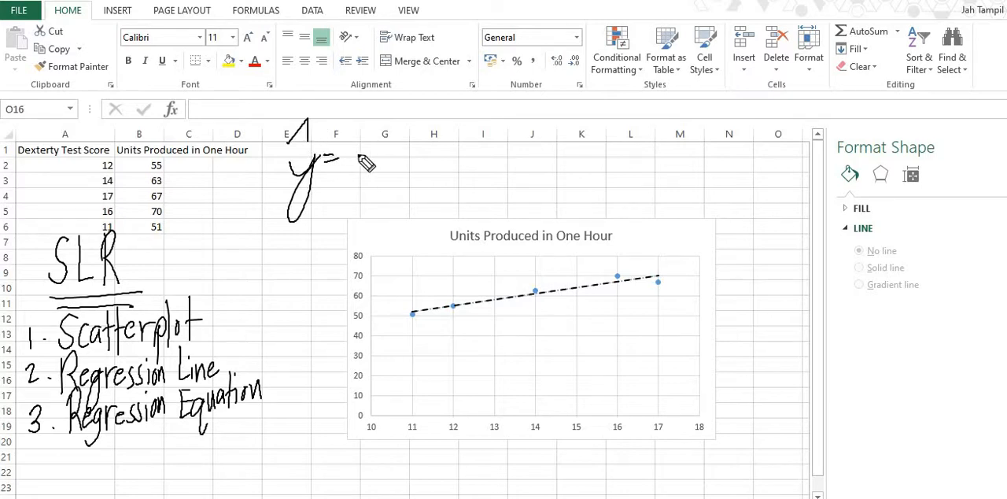
drag(334, 193, 374, 174)
drag(352, 125, 377, 126)
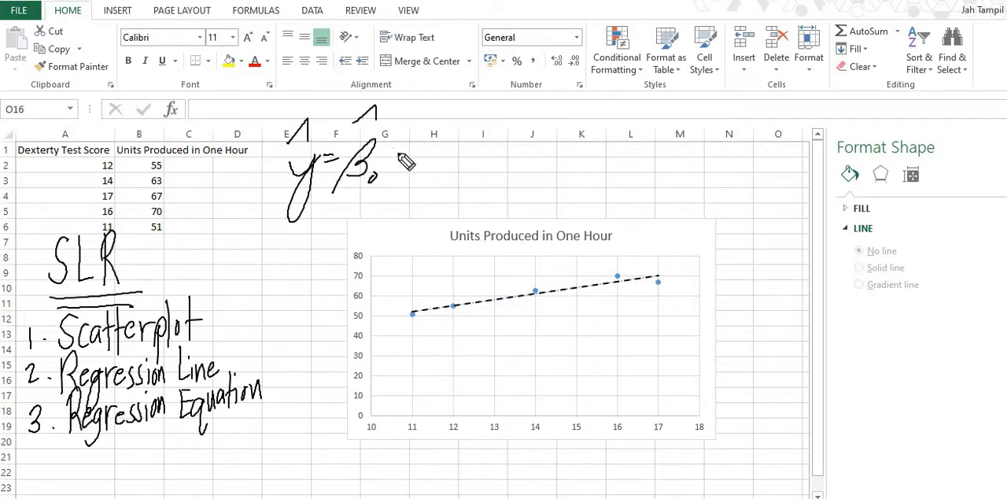
mouse_move(401, 155)
mouse_down()
mouse_move(401, 191)
mouse_move(406, 160)
mouse_up()
drag(401, 194, 432, 173)
mouse_move(421, 140)
mouse_down()
mouse_move(440, 139)
mouse_move(433, 179)
mouse_move(470, 179)
mouse_up()
drag(470, 159, 453, 179)
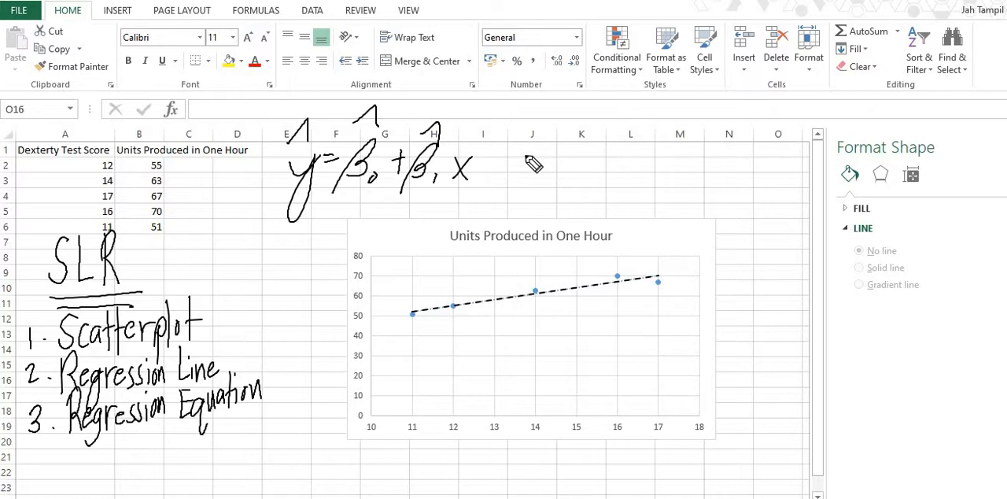
- Handwrite the reordered form y = β̂₁x + β₀ beside the first equation
drag(525, 157, 539, 181)
mouse_move(552, 161)
mouse_down()
mouse_move(516, 203)
mouse_move(568, 158)
mouse_up()
drag(557, 167, 570, 165)
mouse_move(607, 139)
mouse_down()
mouse_move(594, 174)
mouse_move(601, 183)
mouse_up()
drag(598, 126, 622, 114)
drag(619, 160, 631, 177)
mouse_move(633, 158)
mouse_down()
mouse_move(618, 187)
mouse_move(661, 160)
mouse_up()
mouse_move(653, 151)
mouse_down()
mouse_move(650, 180)
mouse_move(691, 137)
mouse_move(665, 179)
mouse_move(685, 175)
mouse_up()
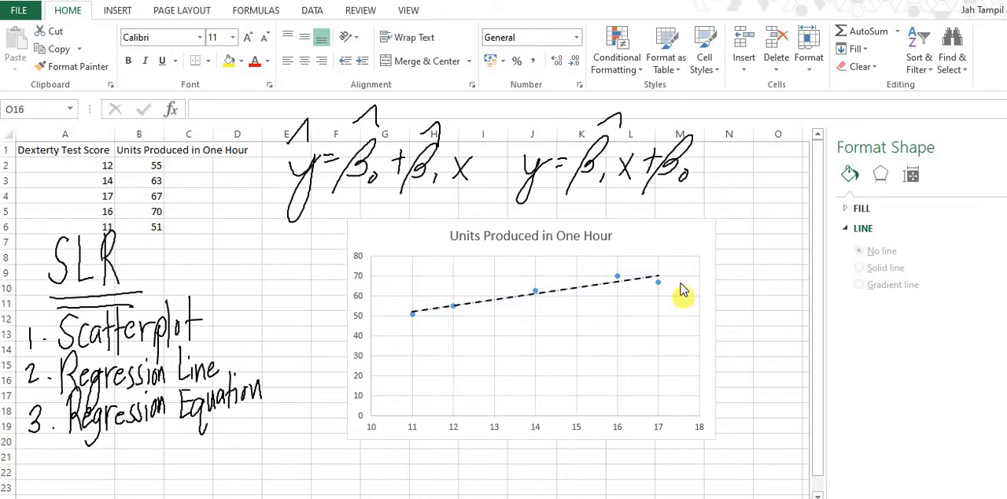
- Display the linear trendline's equation on the scatter chart through the full trendline options
click(673, 224)
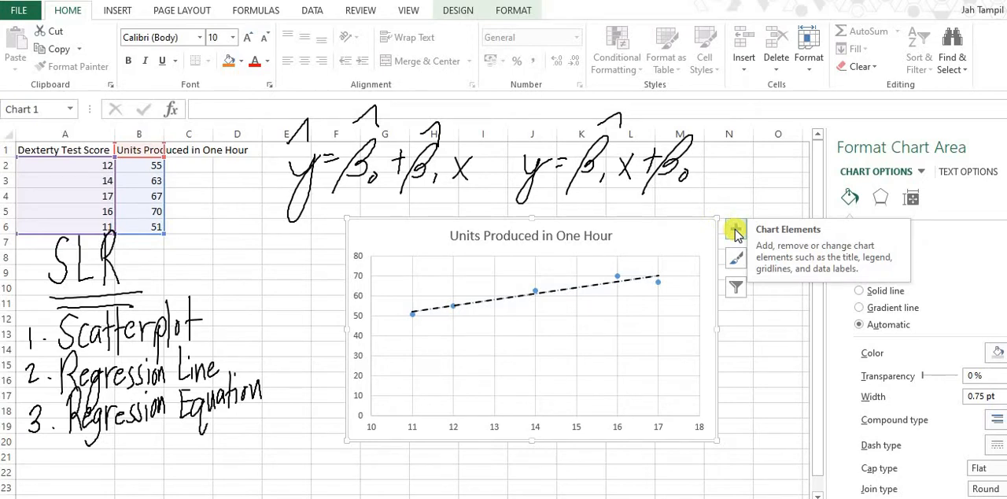
click(734, 229)
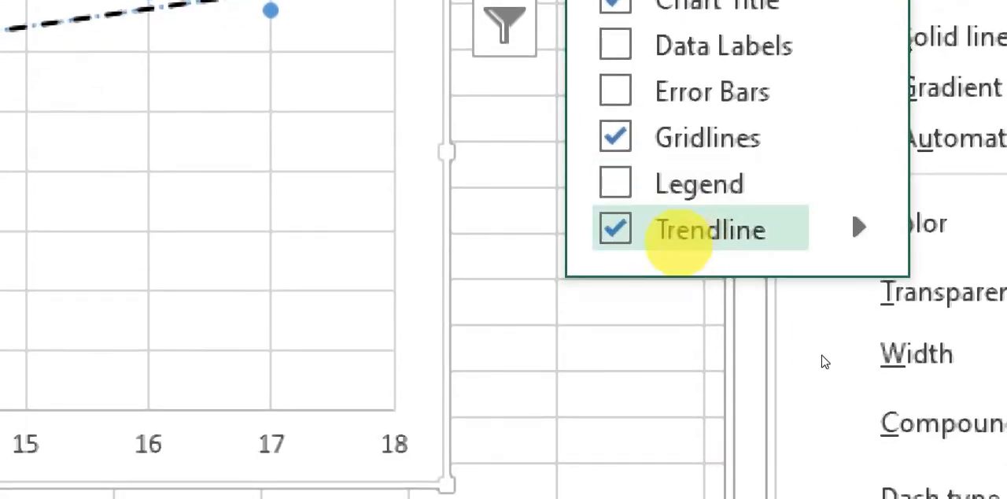
click(858, 228)
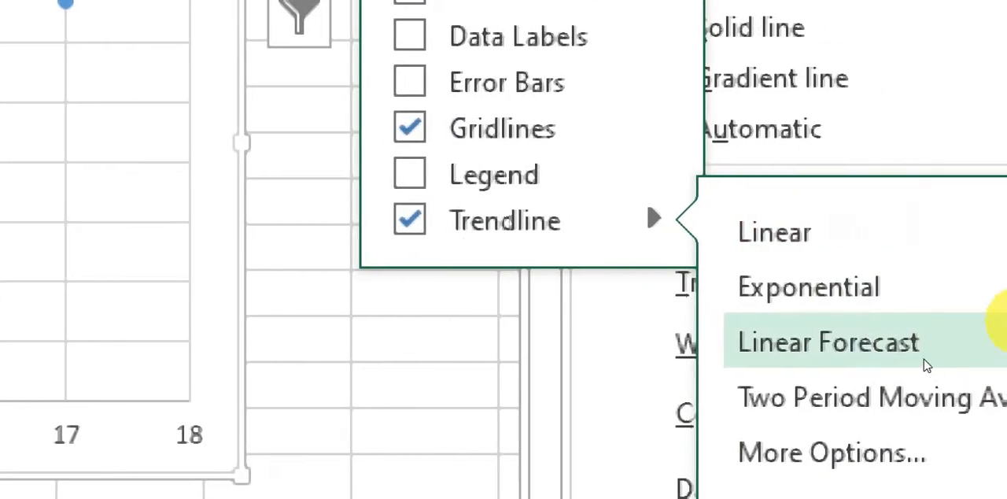
click(909, 440)
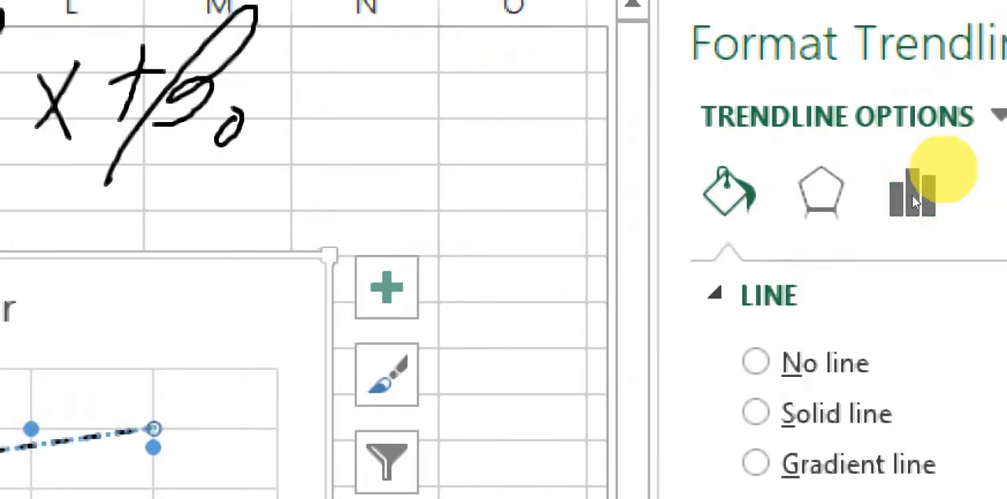
click(913, 203)
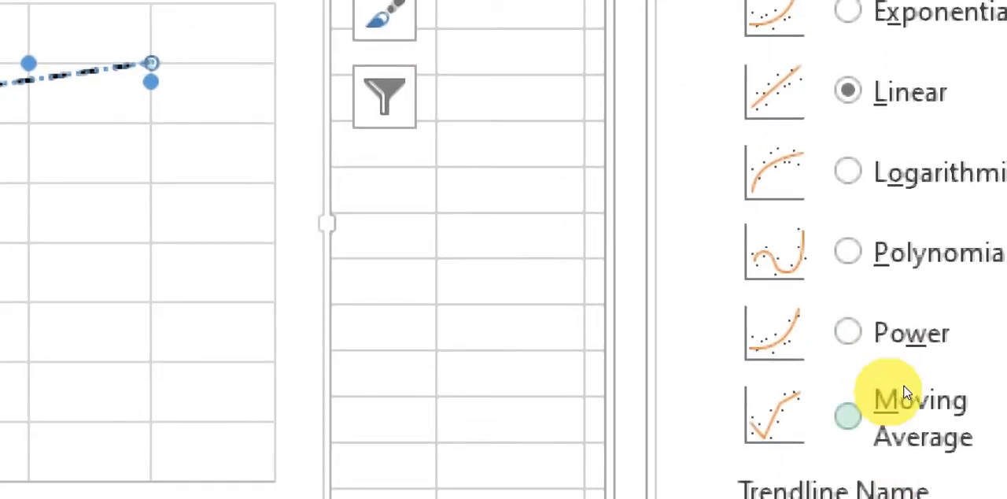
scroll(1003, 295, down, 3)
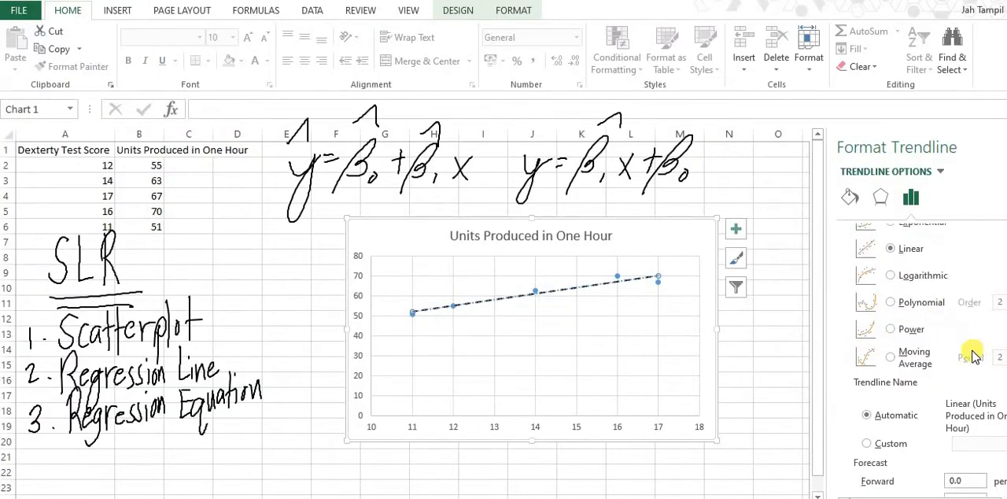
scroll(973, 356, down, 1)
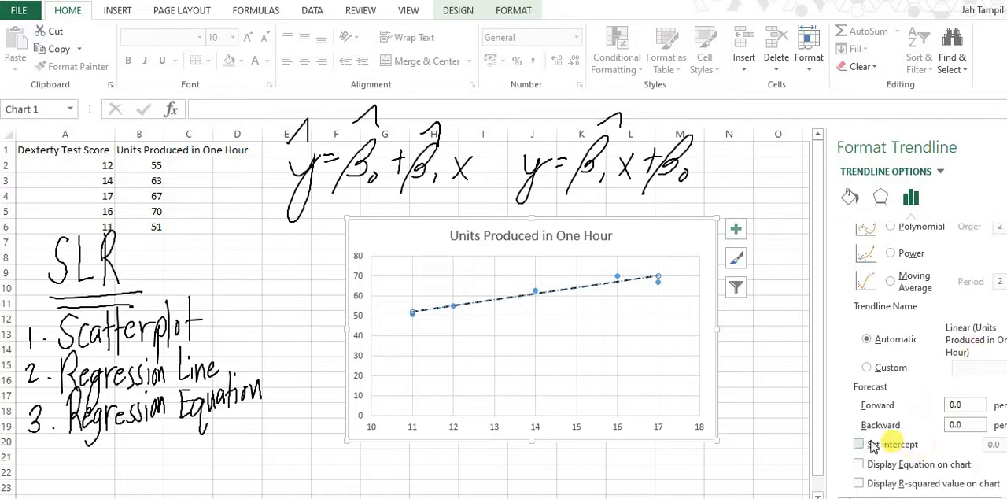
scroll(928, 456, up, 3)
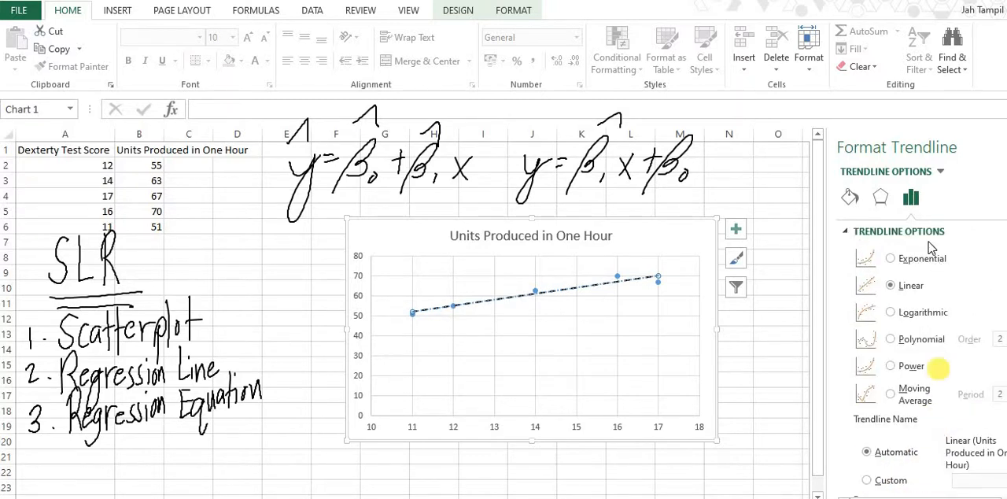
scroll(924, 337, down, 3)
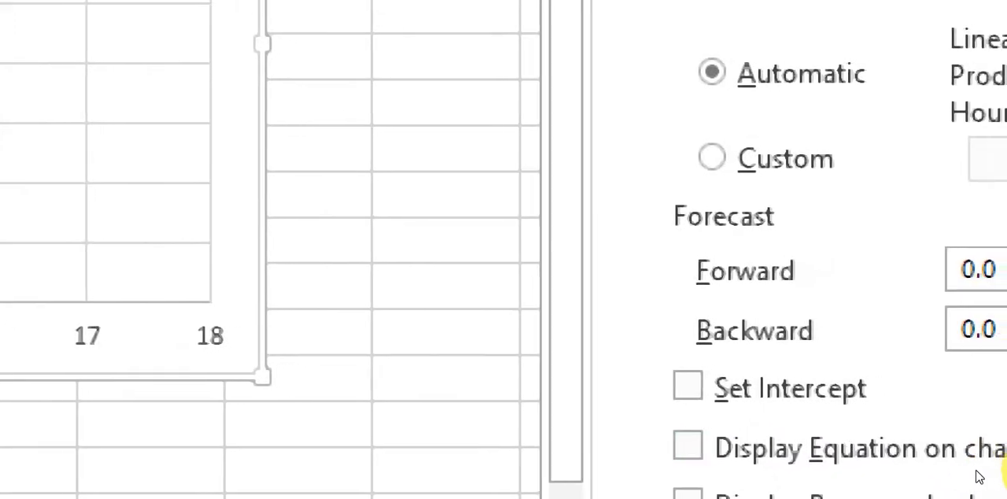
click(675, 450)
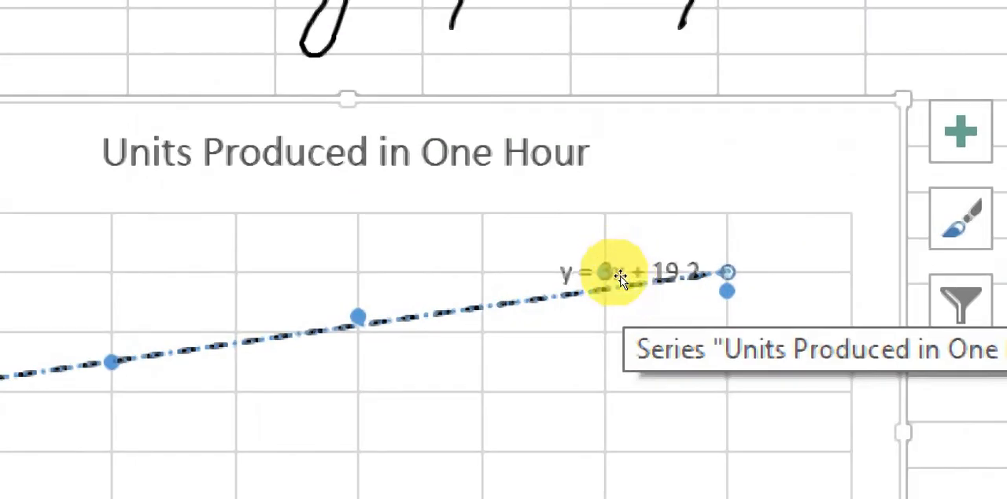
- Move the equation label below the trendline and enlarge its 3x term to font size 14
drag(622, 273, 314, 397)
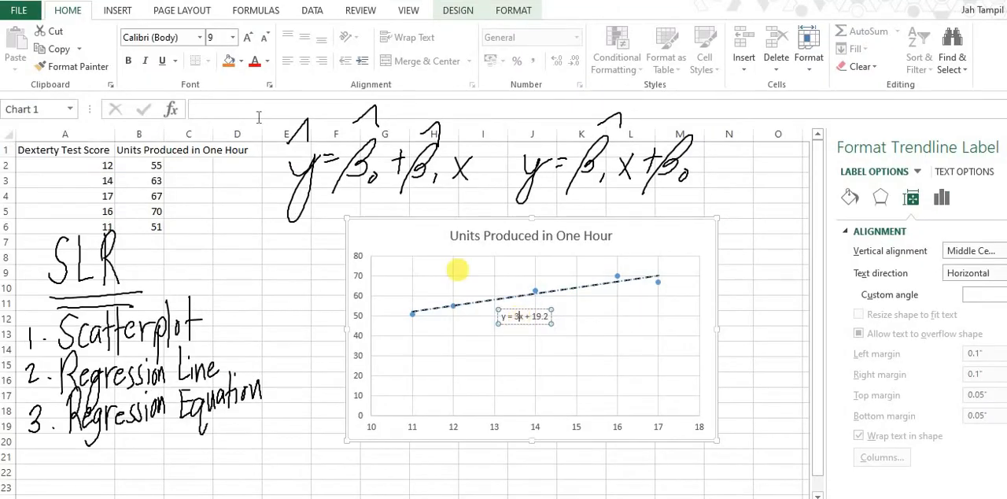
click(248, 43)
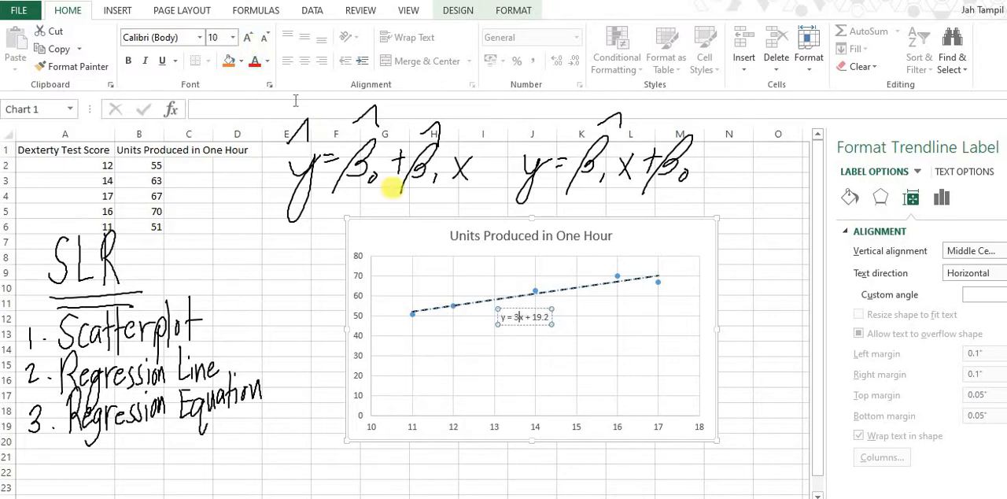
click(249, 44)
click(250, 44)
click(249, 45)
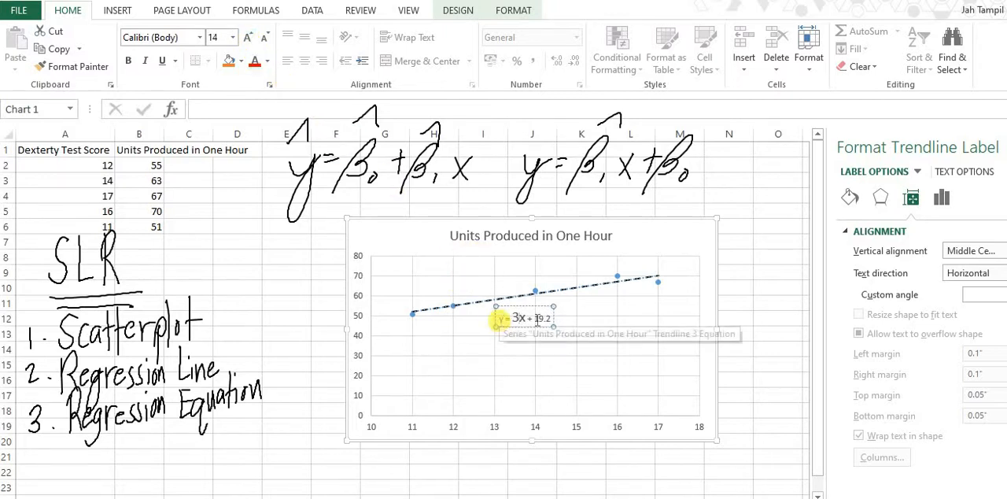
- Set the whole equation label to font size 18 and shift it slightly farther below the trendline
drag(499, 317, 547, 317)
click(248, 38)
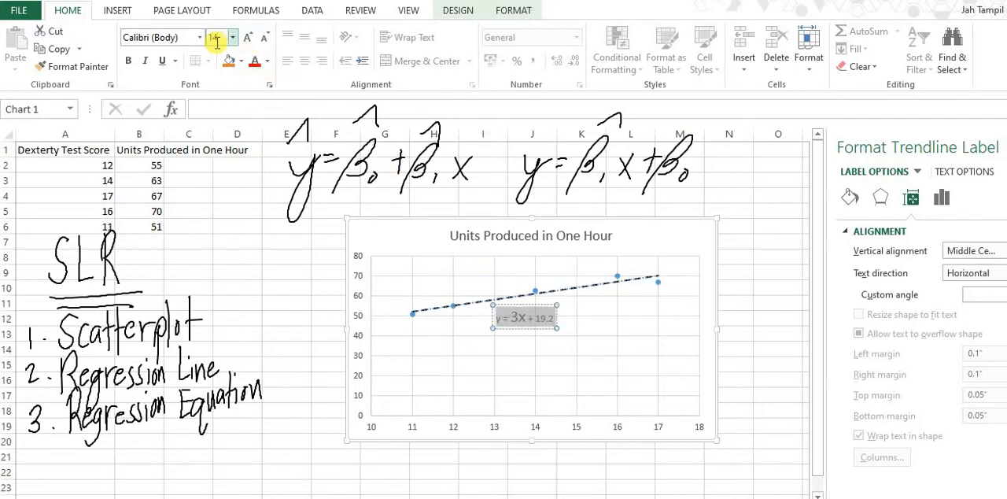
click(216, 43)
key(Return)
click(248, 38)
click(248, 38)
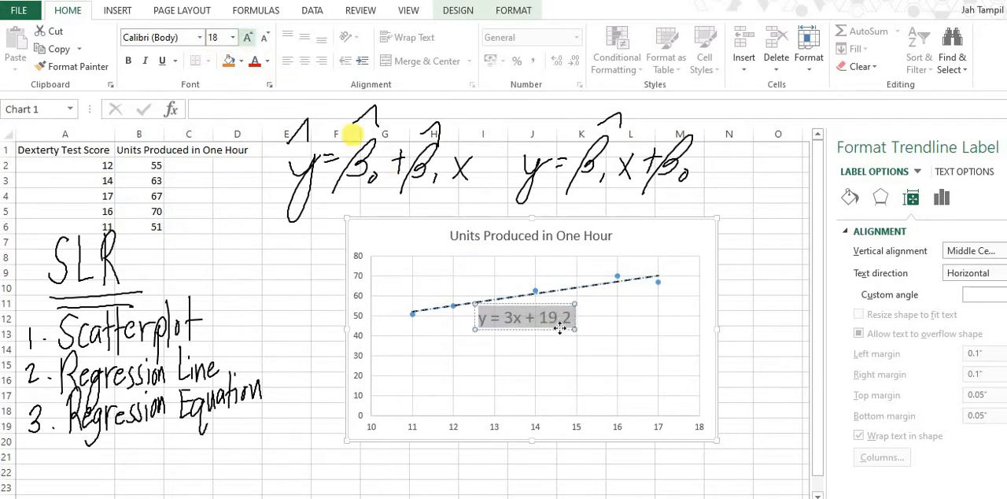
click(526, 307)
drag(524, 305, 514, 314)
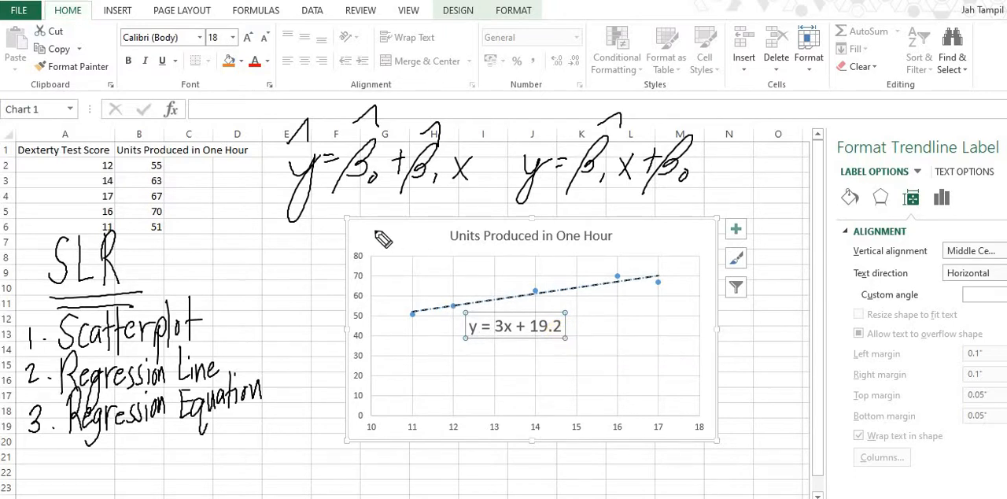
- Draw a downward arrow under the coefficient 3 in the chart equation and circle β̂₁ in the handwritten equation
click(497, 337)
drag(495, 353, 502, 346)
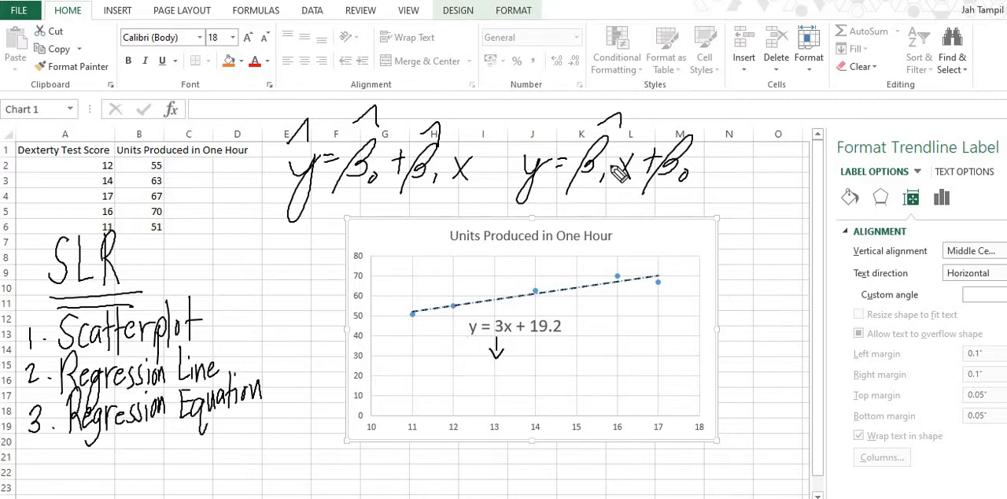
mouse_move(605, 115)
mouse_down()
mouse_move(575, 224)
mouse_move(613, 130)
mouse_up()
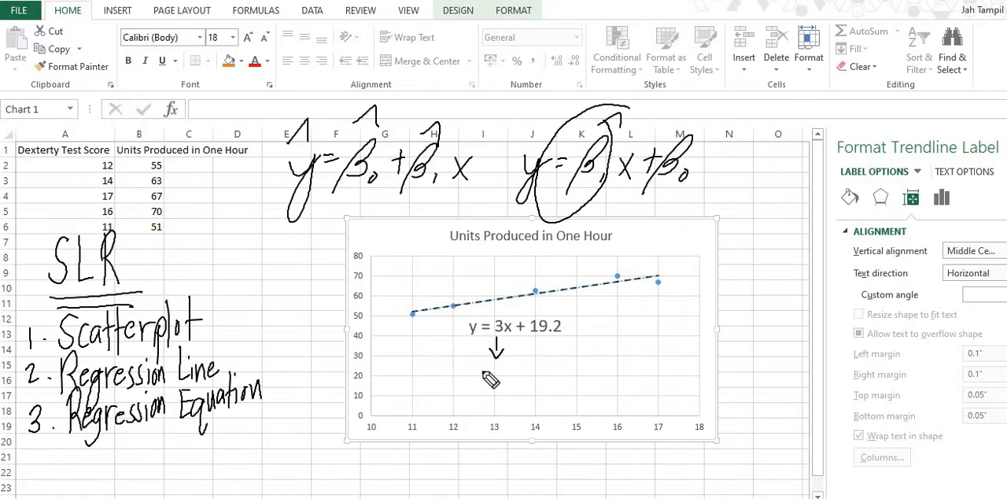
- Handwrite "For every 1 unit increase in dexterity score, there is 3 unit increase in the unit produced/hour" under the arrow
mouse_move(421, 359)
mouse_down()
mouse_move(419, 384)
mouse_move(436, 360)
mouse_up()
drag(421, 371, 670, 376)
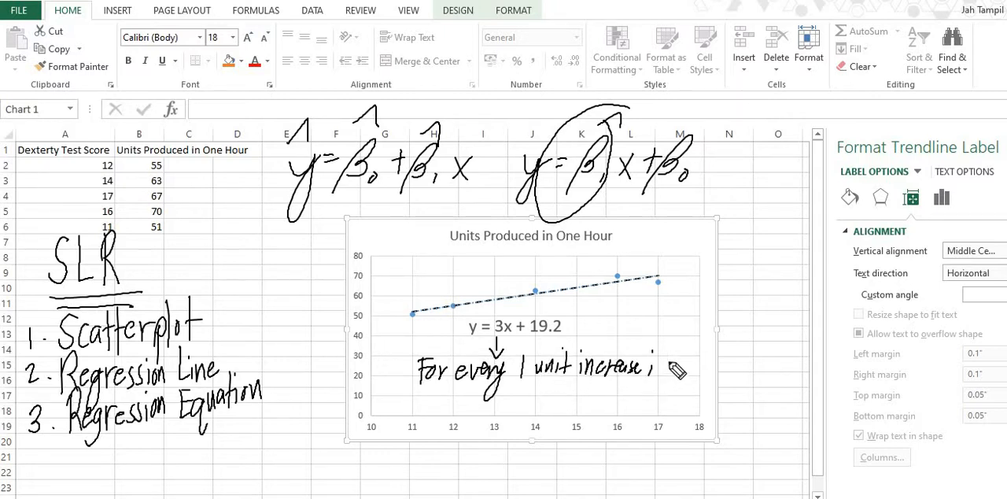
mouse_move(413, 409)
mouse_down()
mouse_move(476, 403)
mouse_move(514, 425)
mouse_move(506, 415)
mouse_move(552, 407)
mouse_move(579, 421)
mouse_move(652, 411)
mouse_up()
mouse_move(681, 395)
mouse_down()
mouse_move(715, 377)
mouse_move(724, 387)
mouse_up()
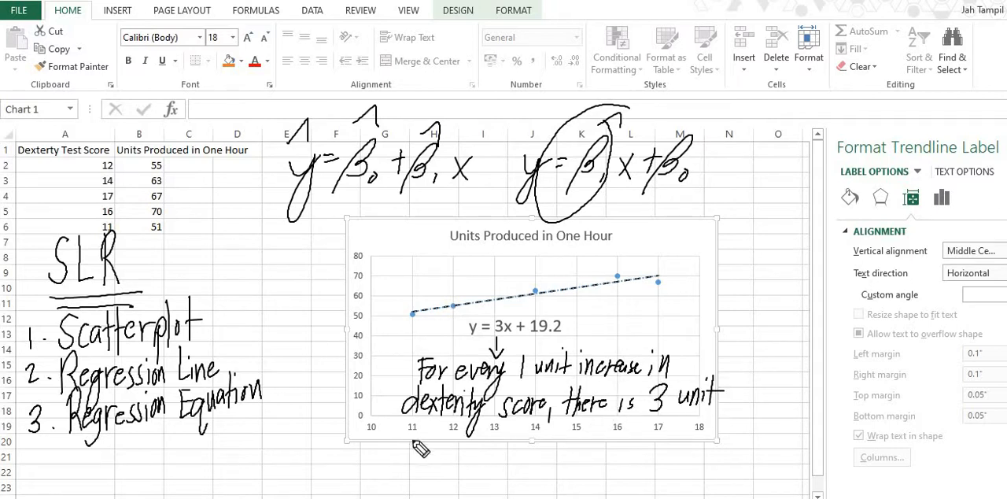
mouse_move(439, 457)
mouse_down()
mouse_move(460, 443)
mouse_move(512, 457)
mouse_move(511, 447)
mouse_move(585, 448)
mouse_move(569, 448)
mouse_move(634, 429)
mouse_move(649, 450)
mouse_move(639, 443)
mouse_move(716, 431)
mouse_up()
click(719, 432)
mouse_move(745, 404)
mouse_down()
mouse_move(718, 450)
mouse_move(786, 442)
mouse_move(800, 425)
mouse_up()
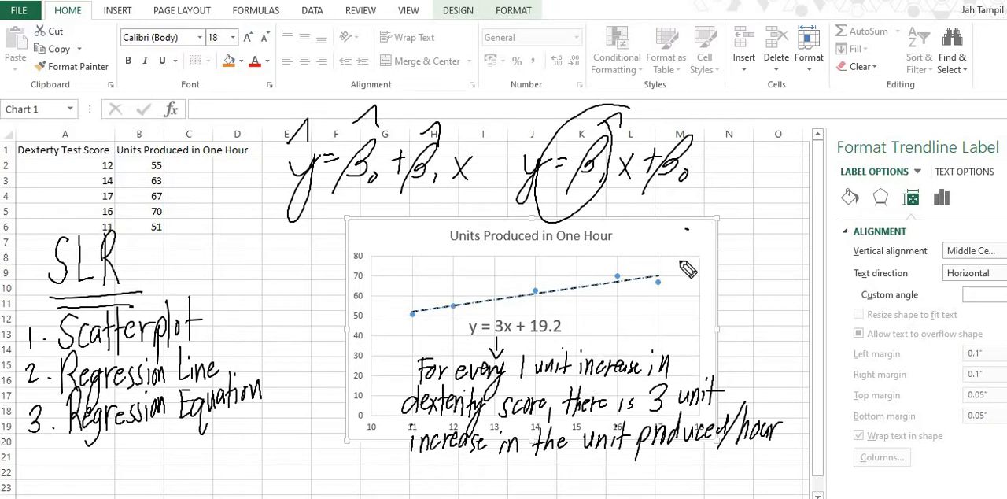
- Write "10 +1 = 1" beside the chart with +1 circled, add a circled +3, and draw an arrow toward "3 unit"
mouse_move(675, 260)
mouse_down()
mouse_move(674, 284)
mouse_move(689, 263)
mouse_move(703, 281)
mouse_up()
mouse_move(696, 273)
mouse_down()
mouse_move(730, 260)
mouse_move(728, 245)
mouse_up()
drag(739, 265, 750, 273)
drag(757, 259, 757, 286)
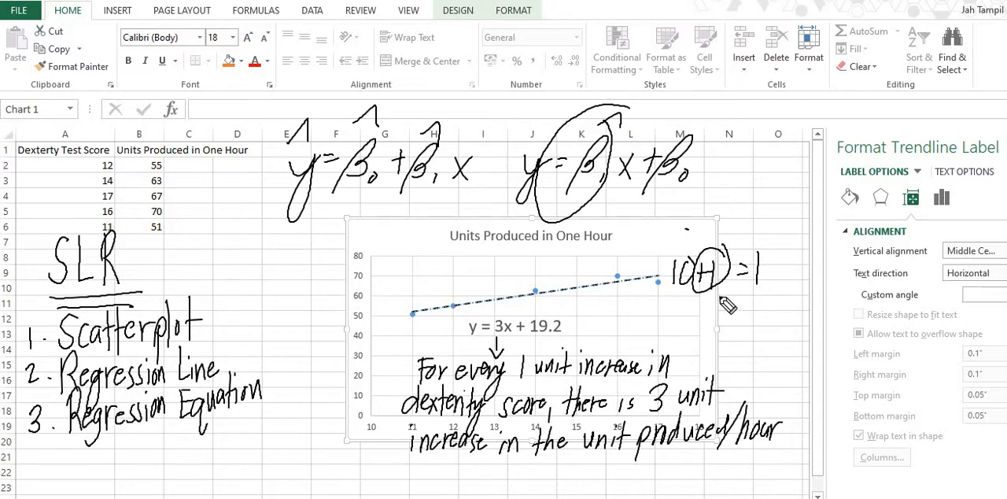
mouse_move(655, 324)
mouse_down()
mouse_move(697, 325)
mouse_move(653, 324)
mouse_up()
mouse_move(713, 296)
mouse_down()
mouse_move(710, 320)
mouse_move(744, 277)
mouse_move(697, 376)
mouse_up()
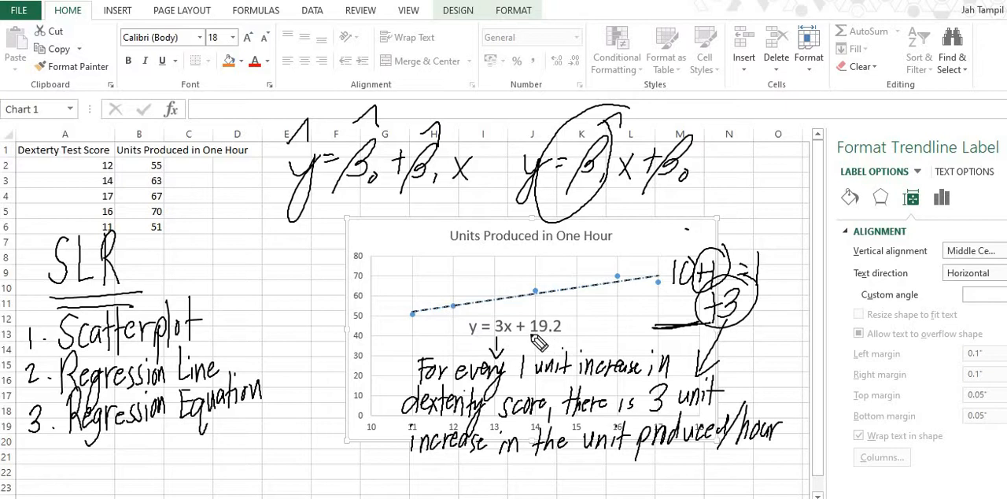
- Underline 19.2 in the chart equation, draw an arrow from it, and write the underlined note "dext. score is 0, 19.2 units"
mouse_move(527, 334)
mouse_down()
mouse_move(572, 333)
mouse_move(549, 335)
mouse_move(648, 212)
mouse_move(713, 197)
mouse_move(761, 212)
mouse_move(793, 195)
mouse_move(796, 215)
mouse_up()
mouse_move(650, 226)
mouse_down()
mouse_move(665, 236)
mouse_move(754, 224)
mouse_move(744, 228)
mouse_up()
drag(642, 249, 716, 239)
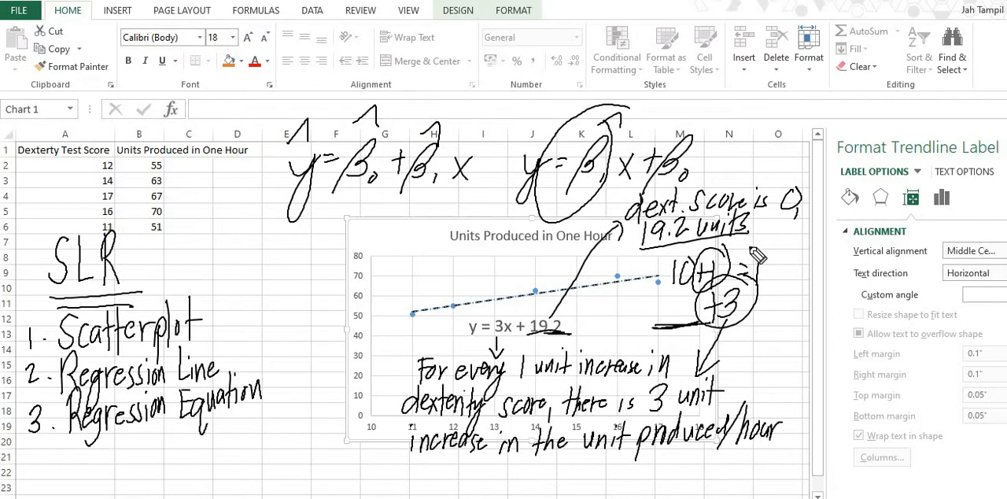
drag(660, 262, 736, 248)
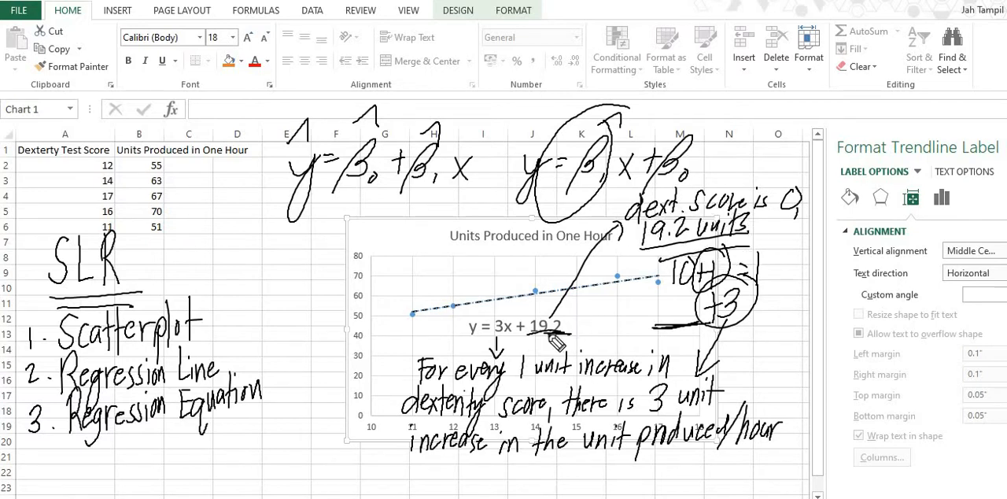
mouse_move(550, 341)
mouse_down()
mouse_move(532, 337)
mouse_move(565, 340)
mouse_up()
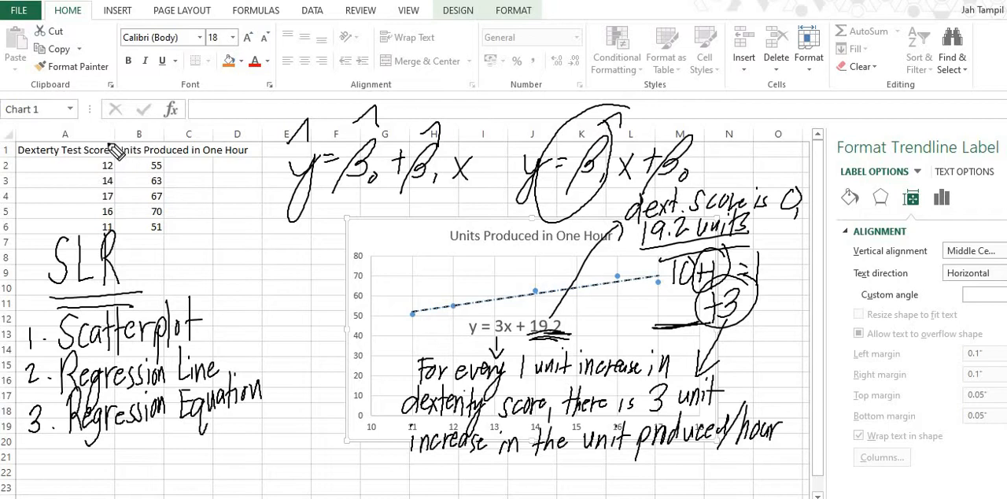
- Draw check marks beside both data column headers and beside the Regression Line and Regression Equation list items
drag(109, 139, 118, 133)
drag(254, 148, 266, 137)
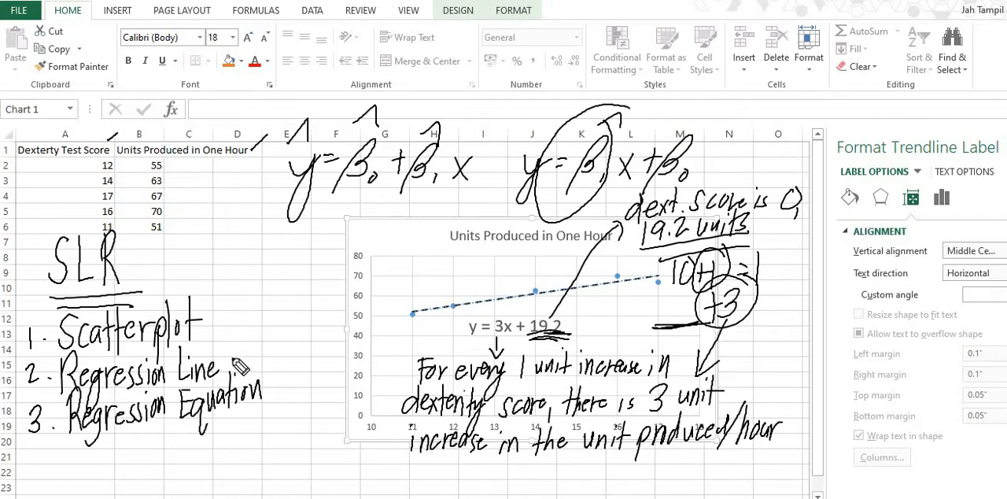
drag(236, 354, 257, 339)
drag(276, 382, 298, 360)
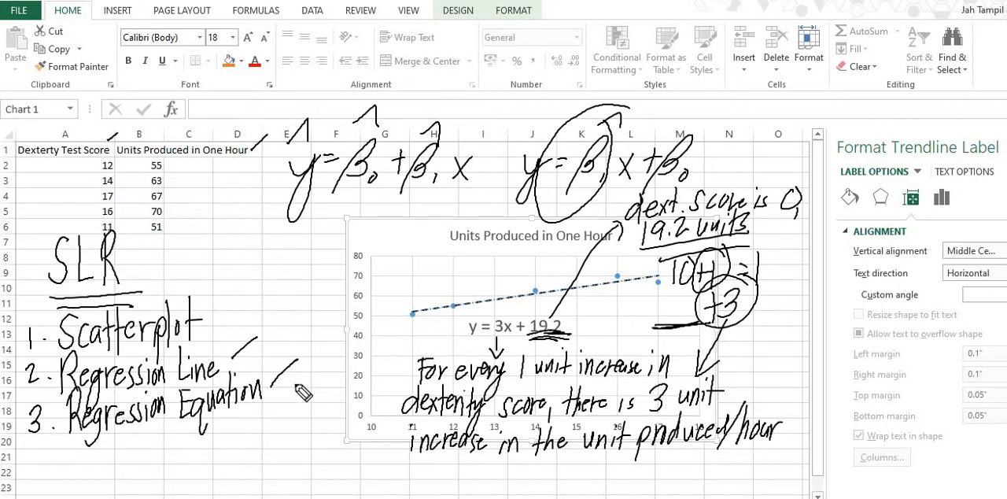